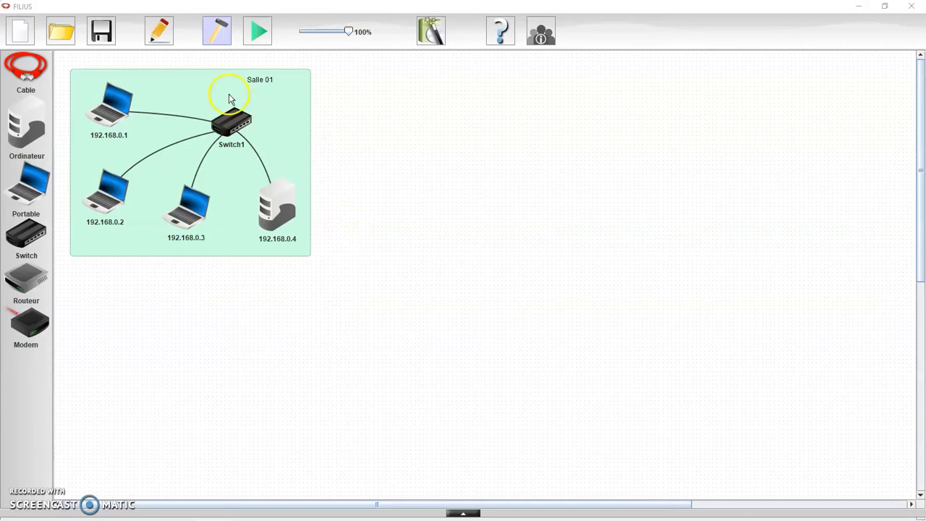
# Step: Add a rectangular structural block below the Salle 01 block, about the same size, and label it "Salle 02"
pyautogui.click(160, 33)
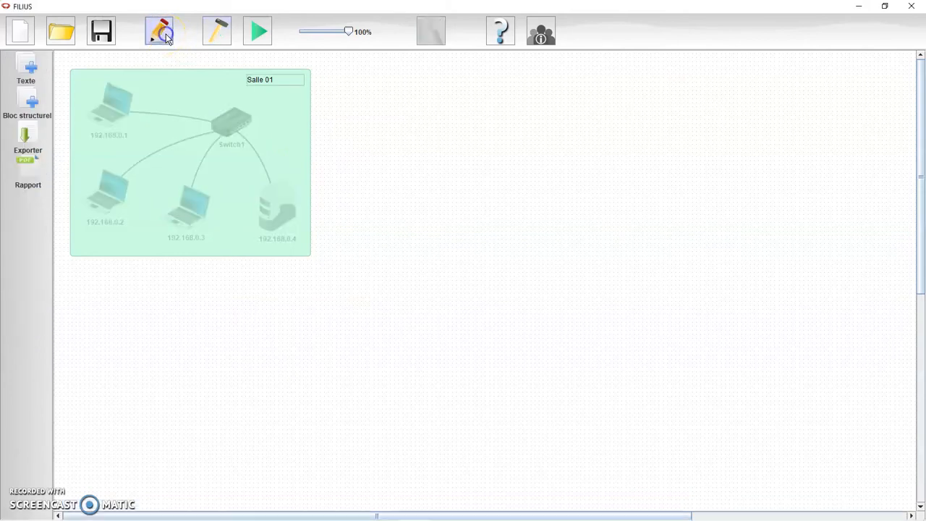
pyautogui.moveTo(30, 105); pyautogui.dragTo(312, 479)
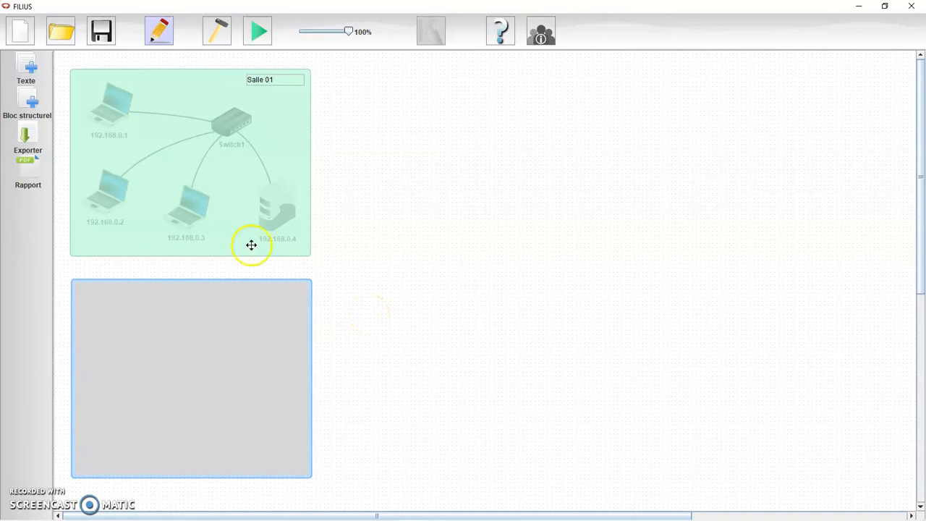
pyautogui.moveTo(26, 68); pyautogui.dragTo(271, 300)
pyautogui.doubleClick(272, 299)
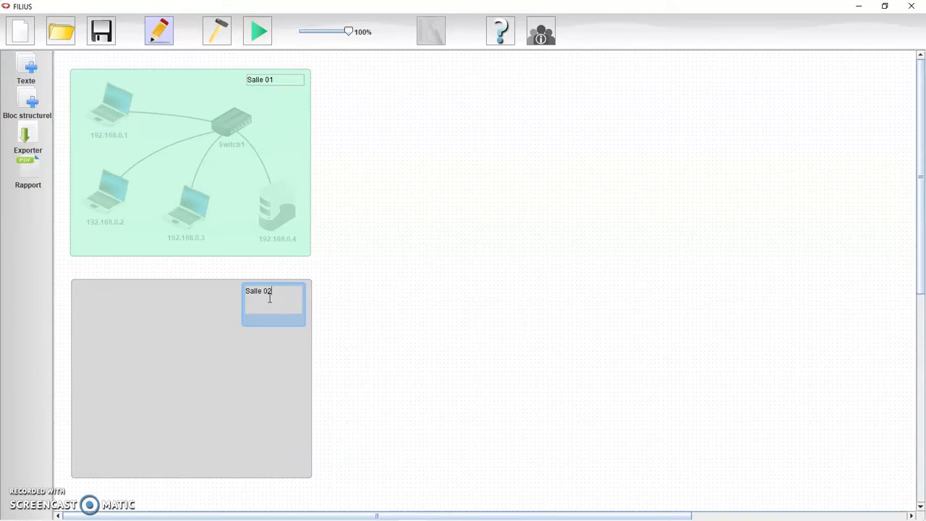
pyautogui.click(344, 290)
# Step: Colour the Salle 02 block light yellow and return to design mode
pyautogui.click(290, 354)
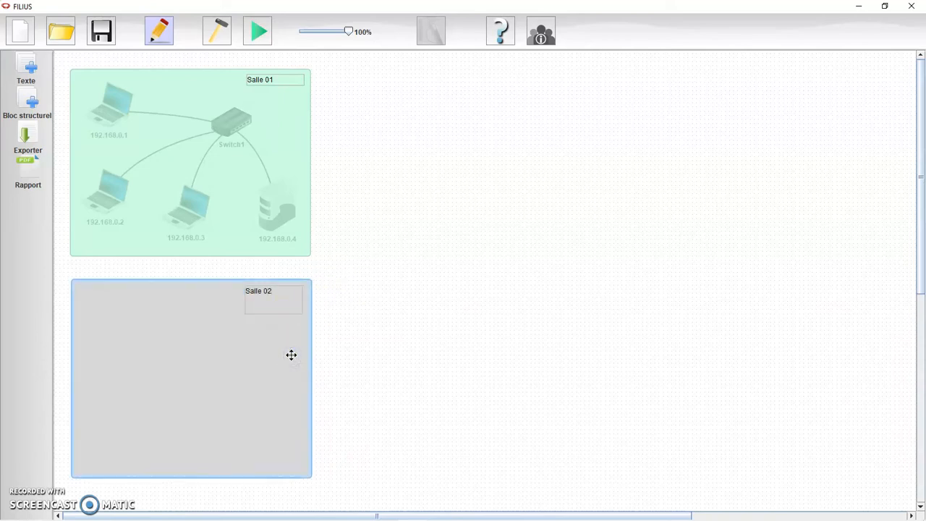
pyautogui.rightClick(291, 354)
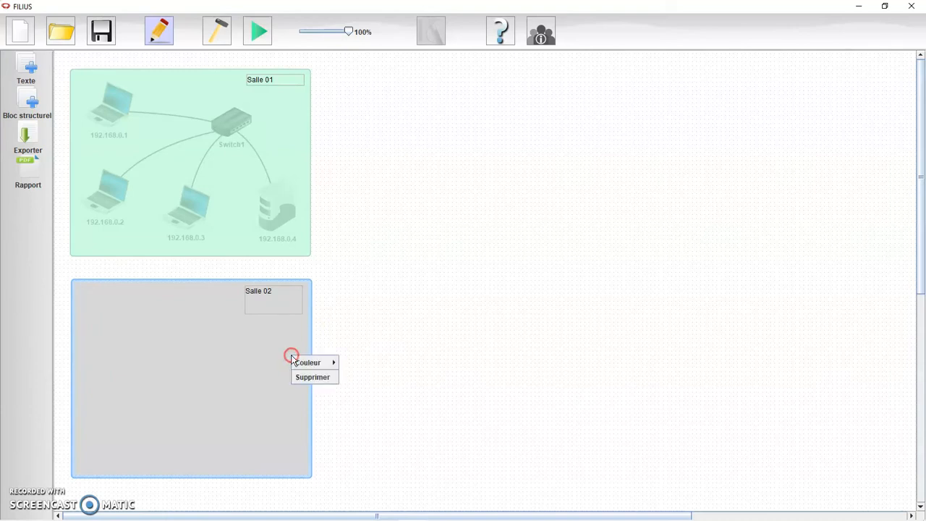
pyautogui.moveTo(310, 361)
pyautogui.click(383, 387)
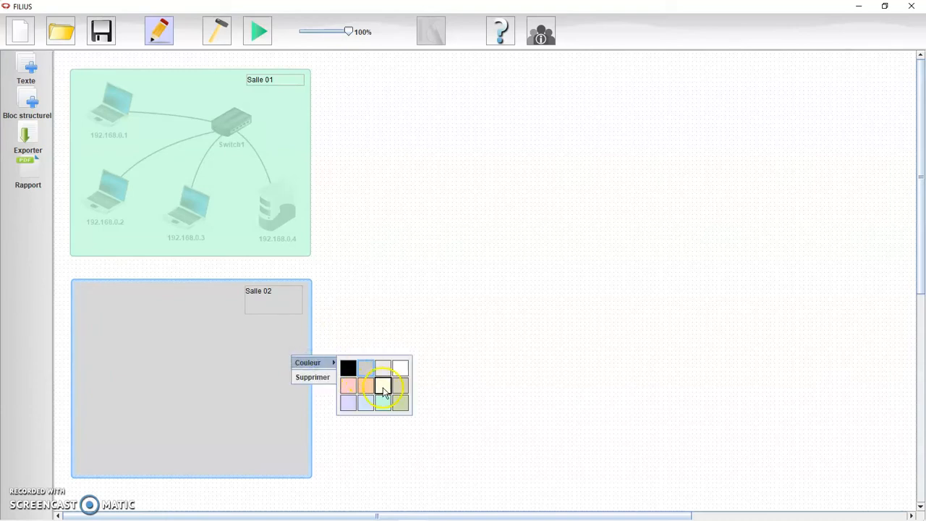
pyautogui.click(352, 314)
pyautogui.click(245, 69)
pyautogui.click(217, 31)
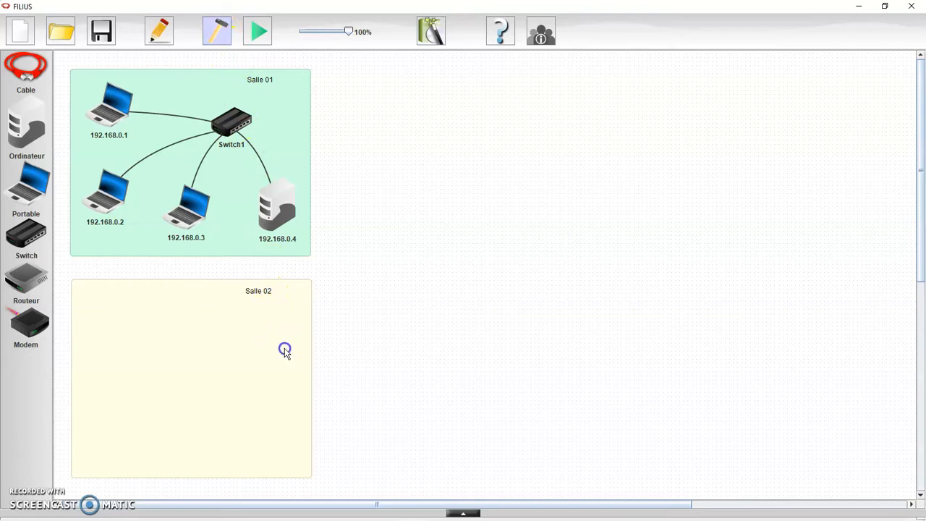
# Step: Change the Salle 02 block's colour to light orange and return to design mode
pyautogui.click(165, 42)
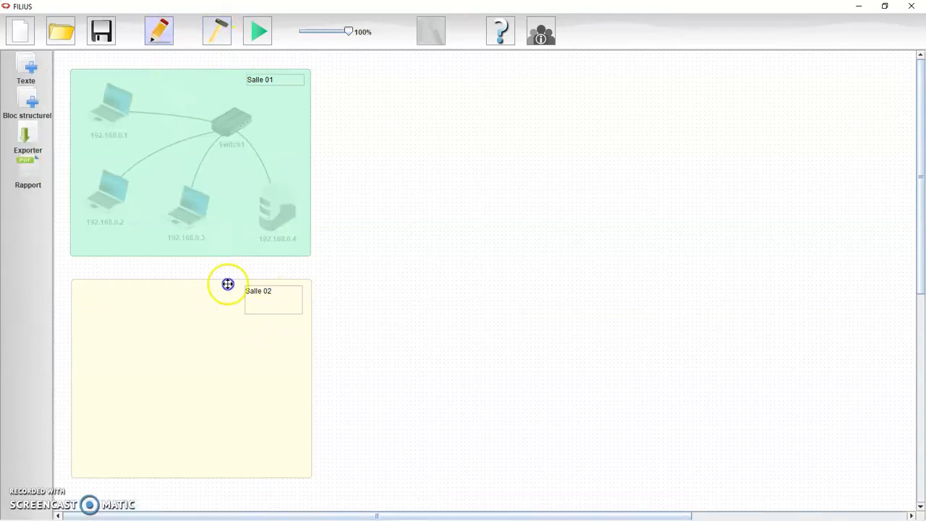
pyautogui.rightClick(279, 378)
pyautogui.moveTo(289, 387)
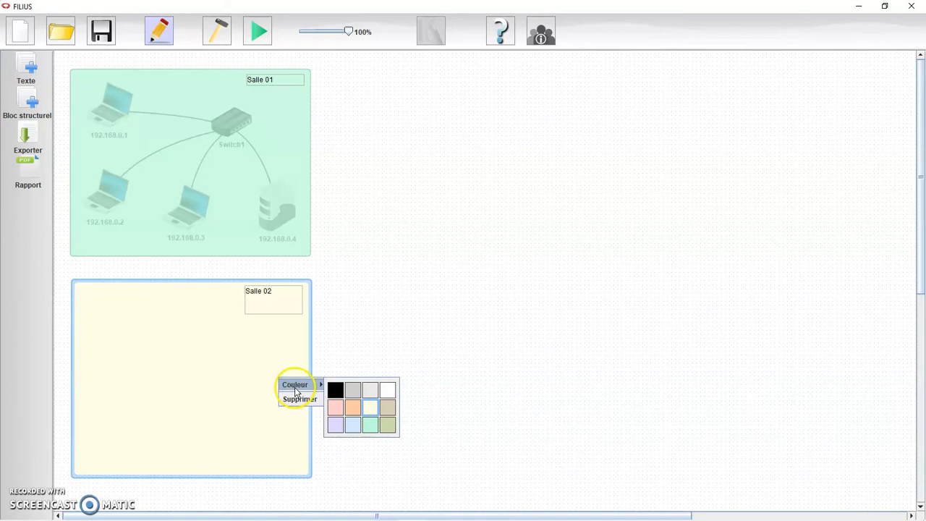
pyautogui.click(354, 408)
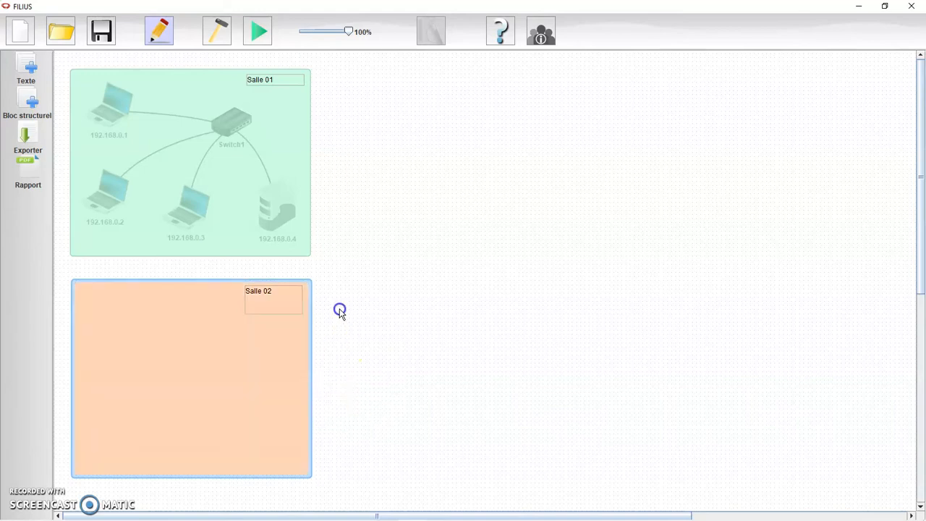
pyautogui.click(221, 32)
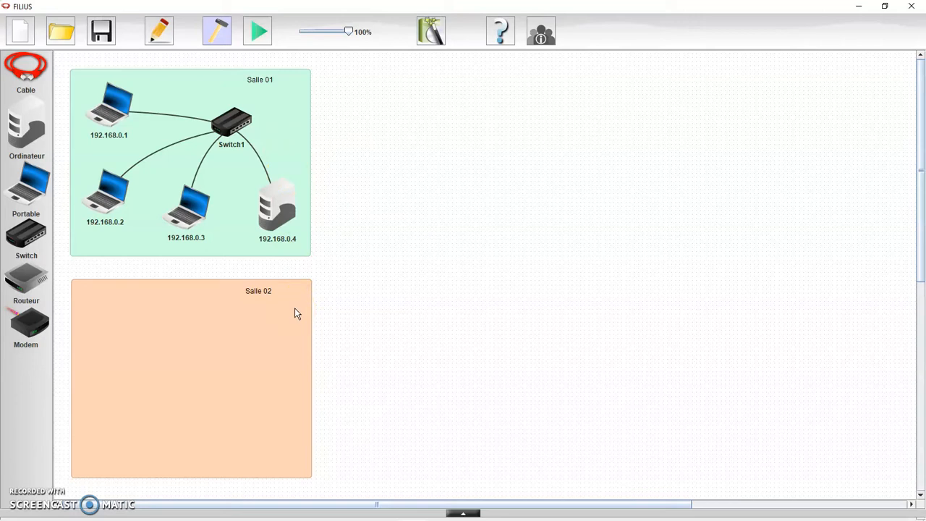
# Step: Place two desktop computers, one above the other, and a switch beside them inside the Salle 02 block
pyautogui.moveTo(28, 127); pyautogui.dragTo(107, 319)
pyautogui.moveTo(27, 127); pyautogui.dragTo(107, 410)
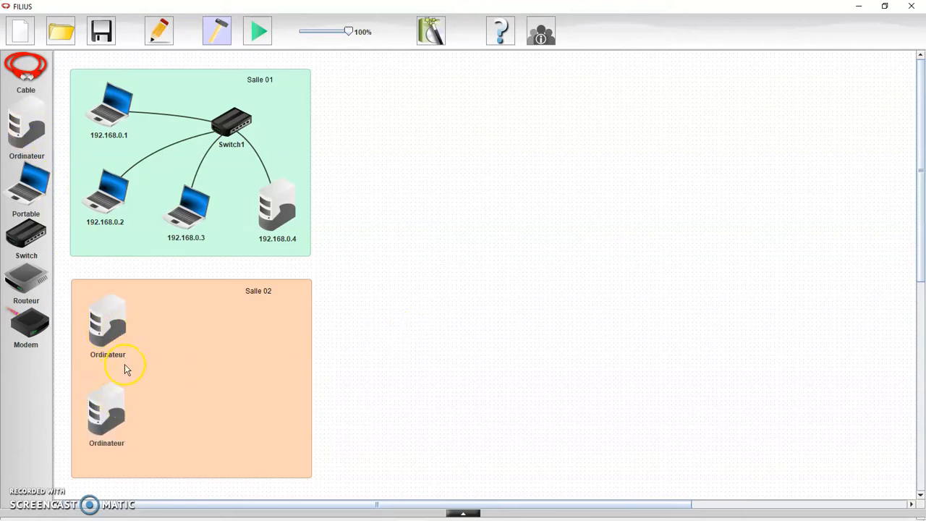
pyautogui.moveTo(28, 234); pyautogui.dragTo(239, 349)
# Step: Connect both Salle 02 computers to the Salle 02 switch with cables
pyautogui.click(34, 89)
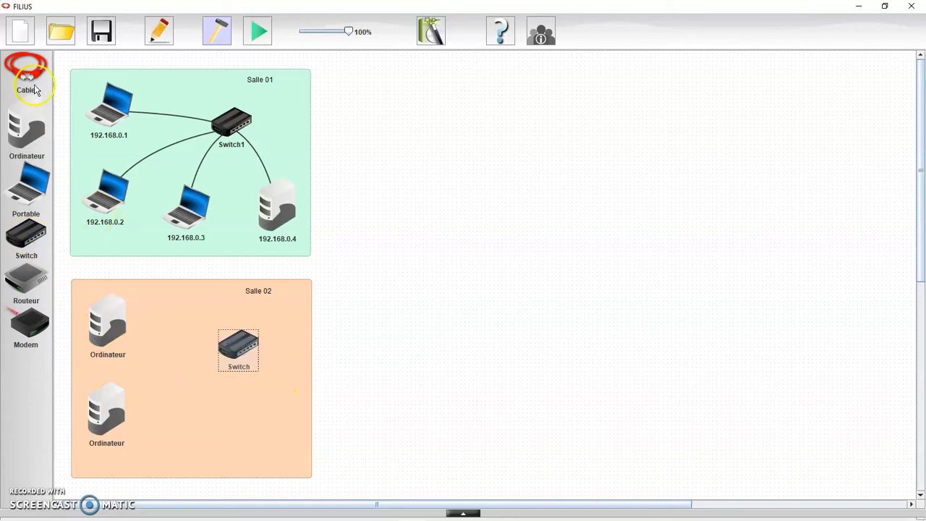
pyautogui.click(105, 321)
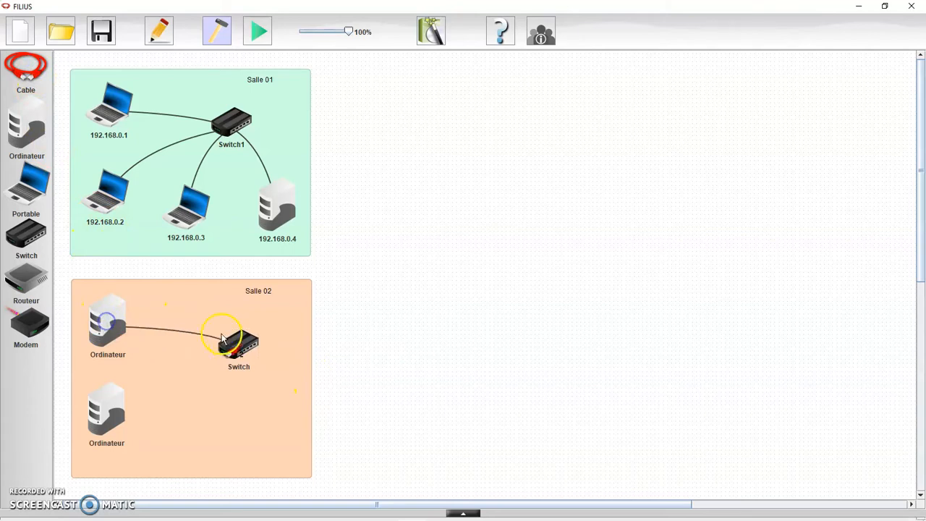
pyautogui.click(105, 412)
pyautogui.click(239, 349)
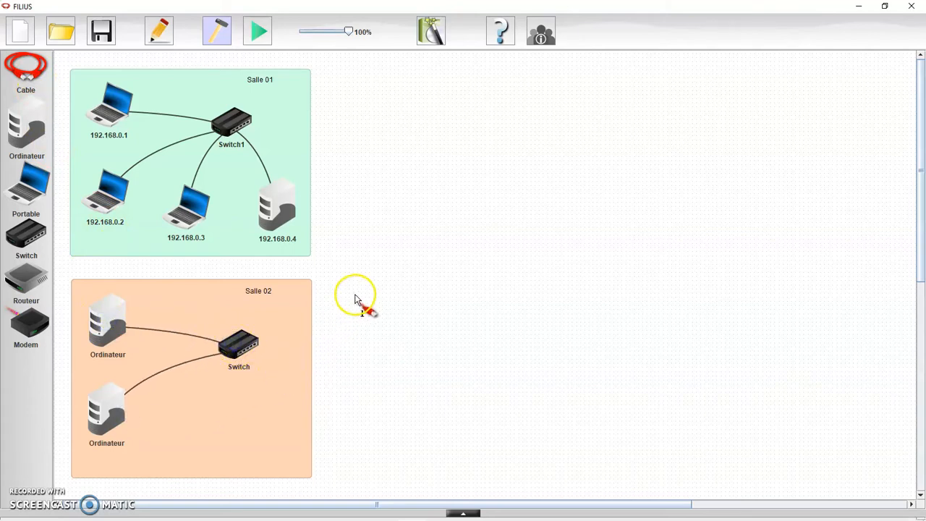
# Step: Configure the upper Salle 02 computer with IP address 192.168.0.5 and use the IP address as its name
pyautogui.click(111, 325)
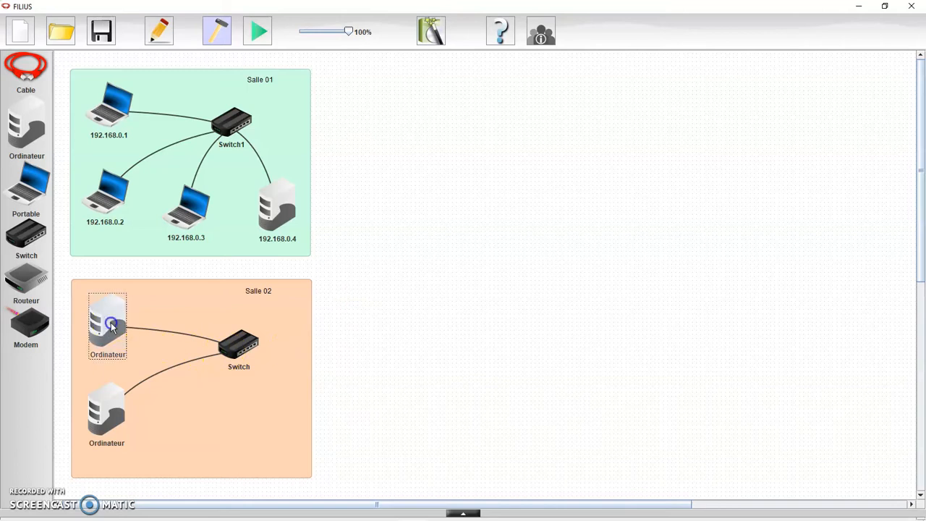
pyautogui.click(111, 325)
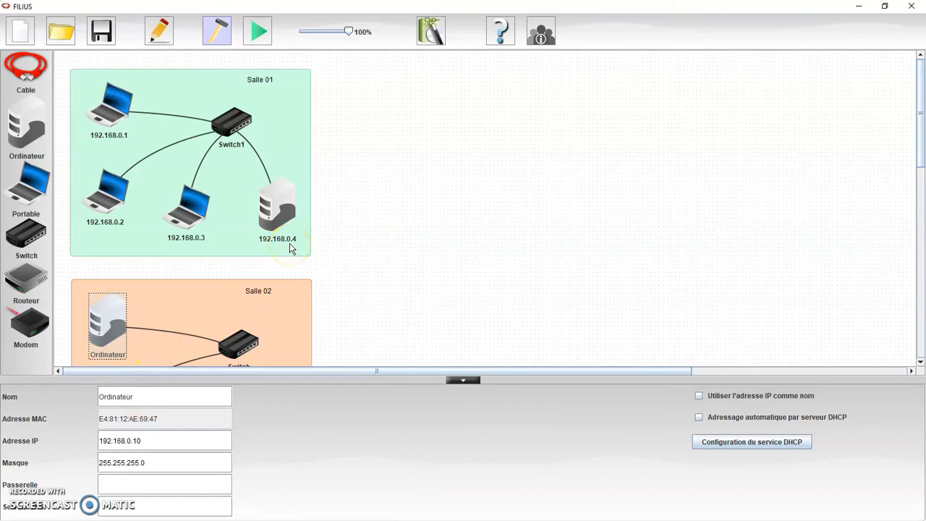
pyautogui.click(146, 403)
pyautogui.click(172, 440)
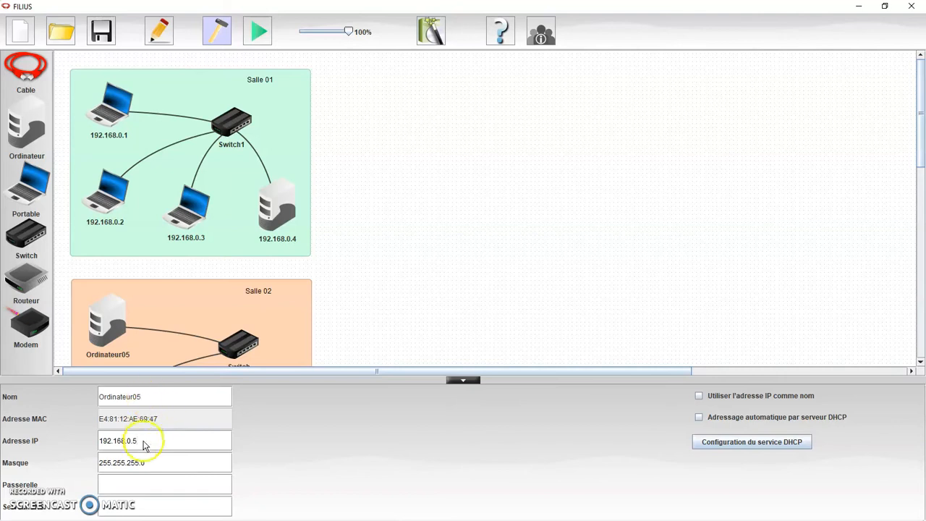
pyautogui.click(699, 397)
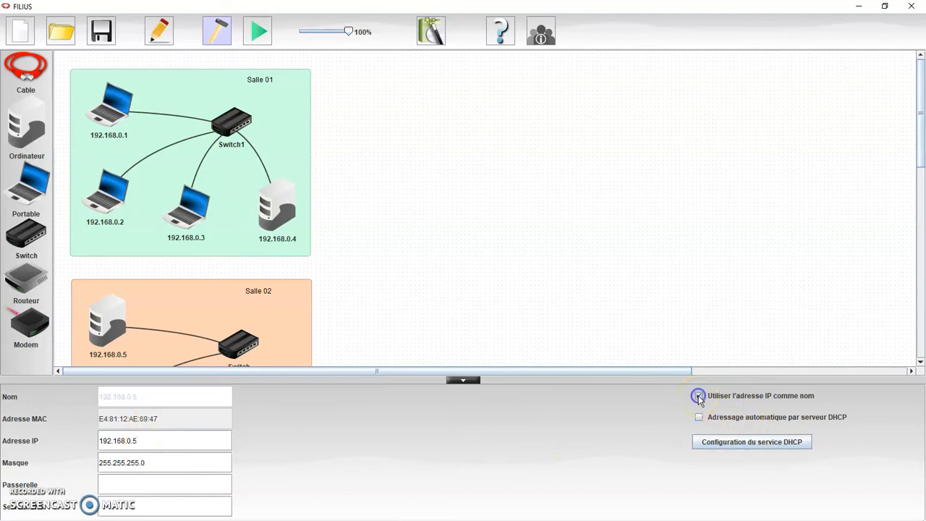
pyautogui.click(483, 309)
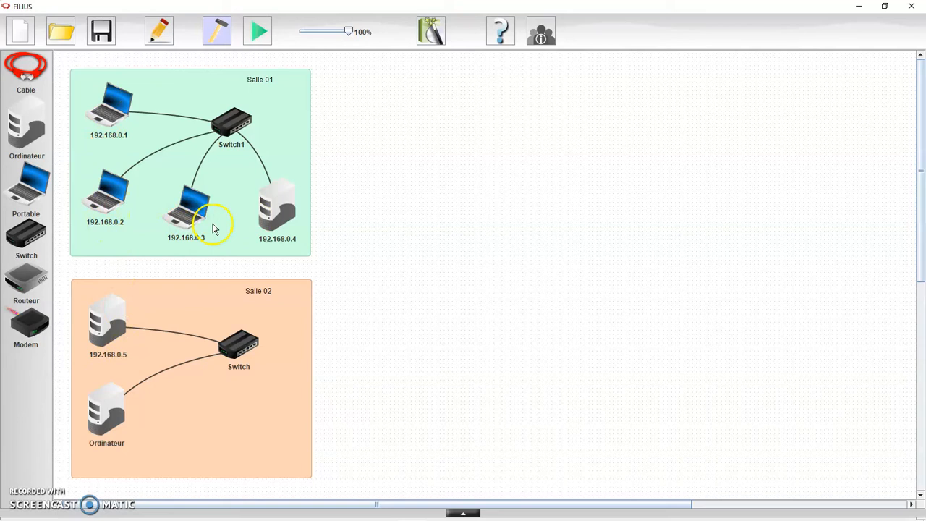
# Step: Configure the lower Salle 02 computer with IP address 192.168.0.6 and use the IP address as its name
pyautogui.click(107, 413)
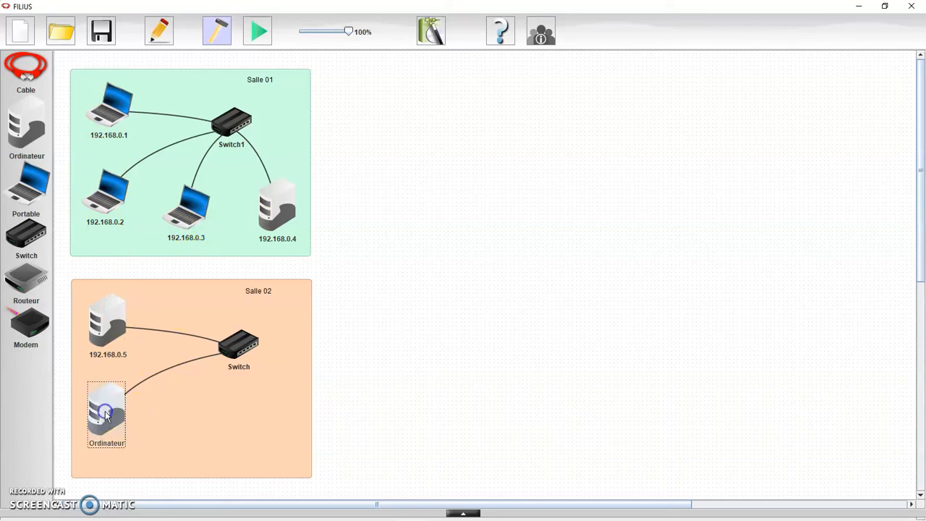
pyautogui.doubleClick(107, 415)
pyautogui.click(155, 396)
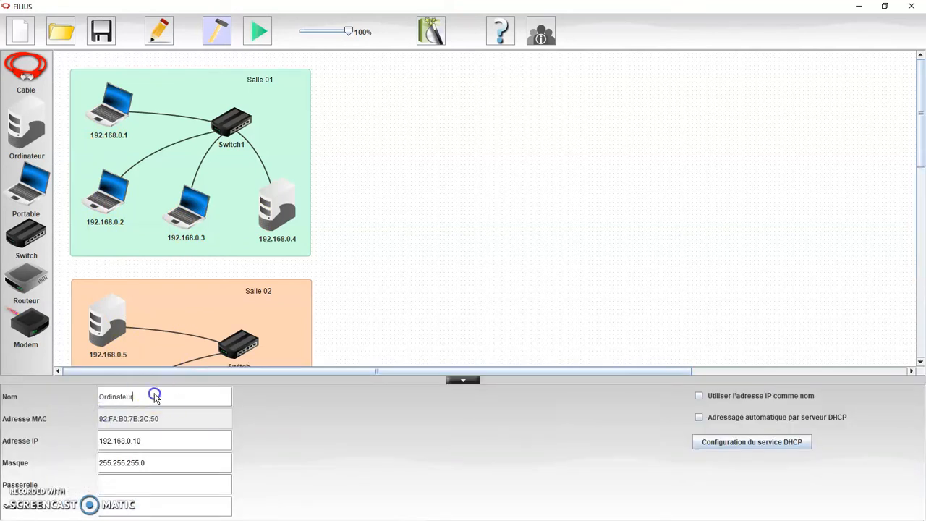
pyautogui.write('0')
pyautogui.click(148, 442)
pyautogui.press('BackSpace')
pyautogui.press('BackSpace')
pyautogui.click(697, 395)
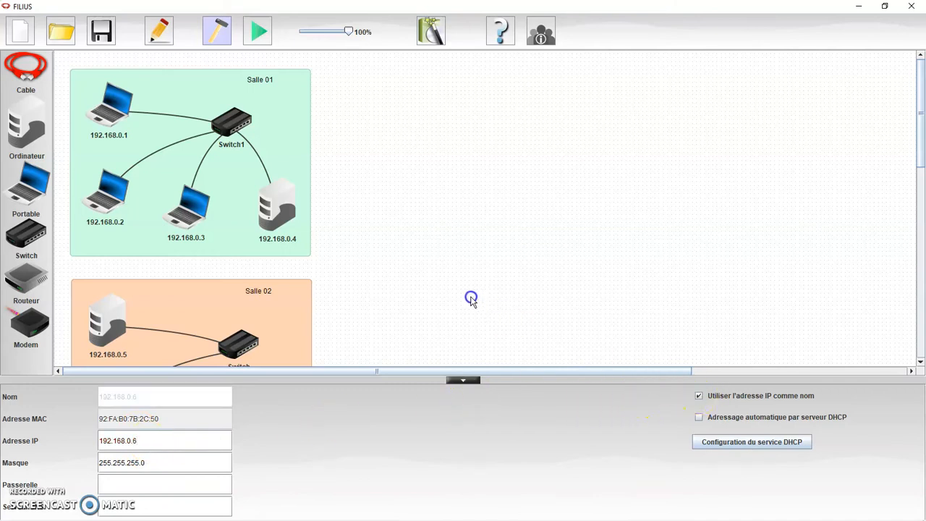
pyautogui.click(470, 300)
# Step: Rename the Salle 02 switch as Switch2
pyautogui.click(235, 349)
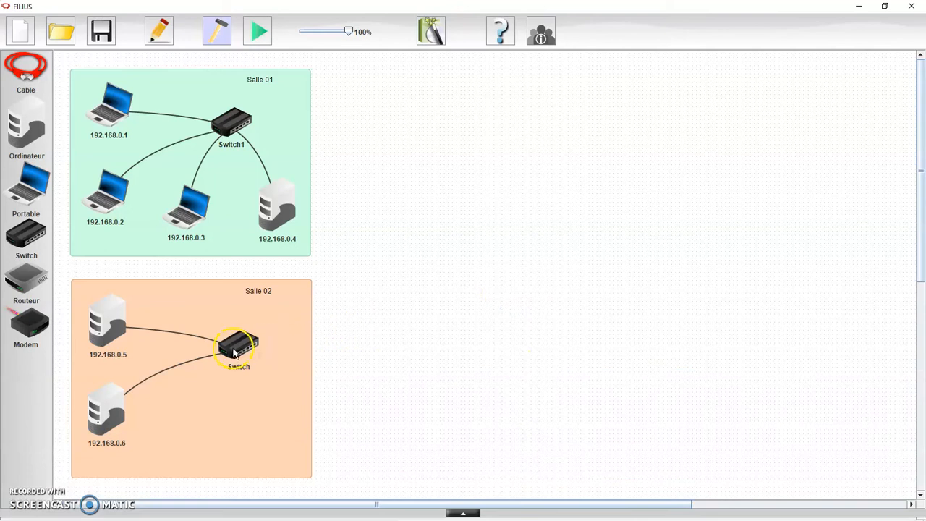
pyautogui.doubleClick(235, 349)
pyautogui.click(132, 398)
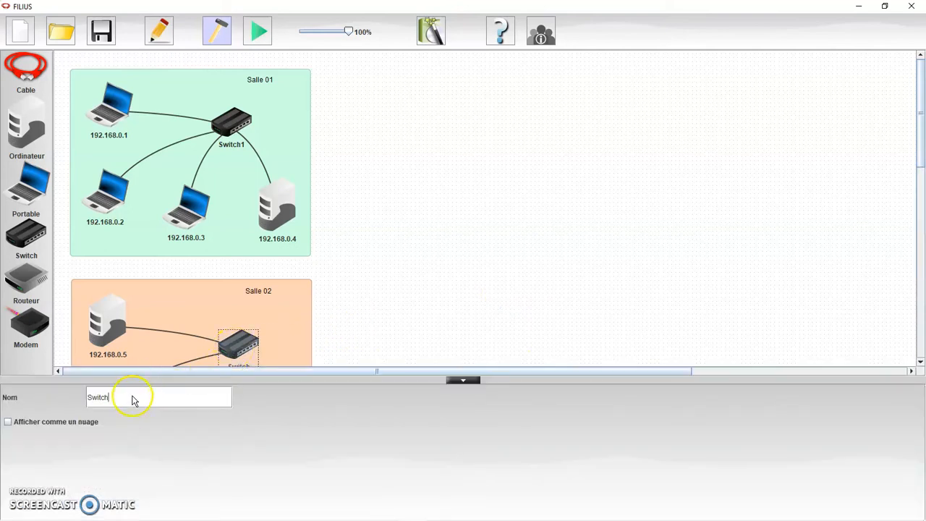
pyautogui.click(338, 319)
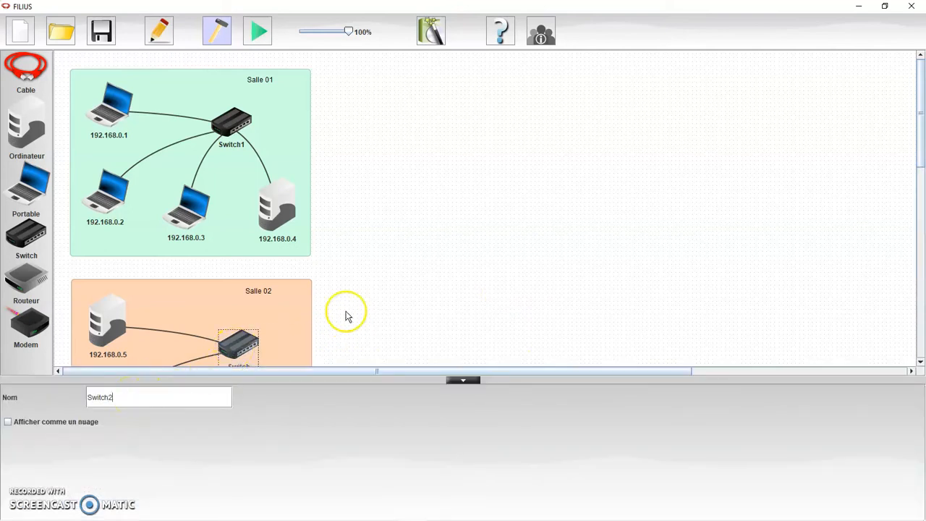
pyautogui.click(366, 311)
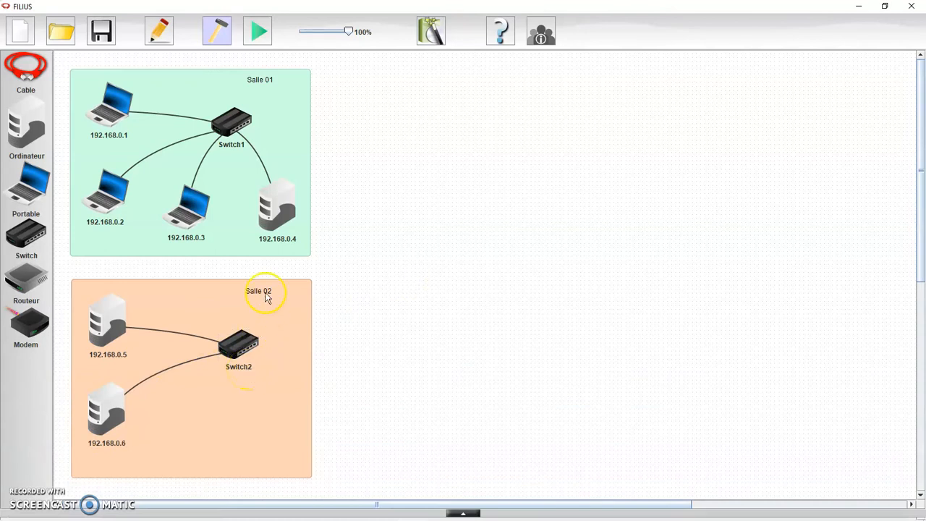
# Step: Link the two rooms by running a cable between Switch2 and Switch1
pyautogui.click(410, 246)
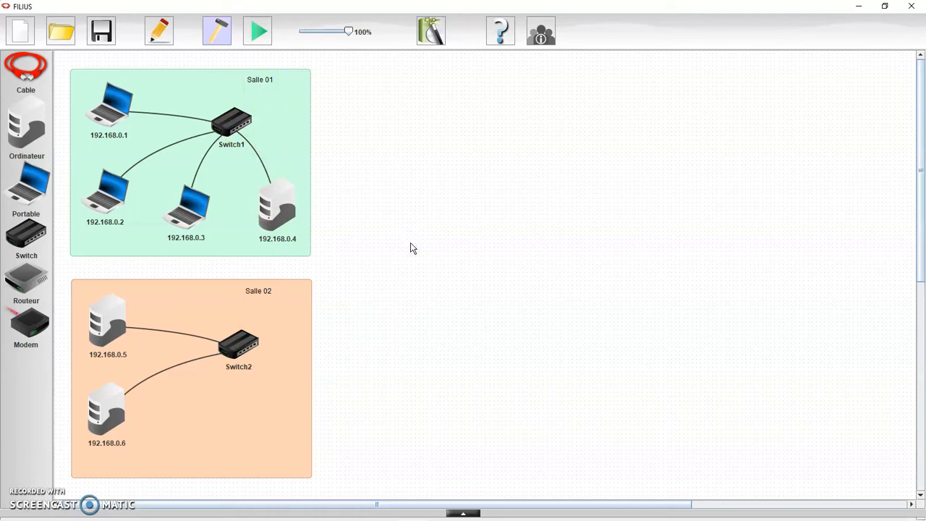
pyautogui.click(112, 423)
pyautogui.click(105, 121)
pyautogui.click(42, 75)
pyautogui.click(117, 323)
pyautogui.click(458, 280)
pyautogui.click(233, 338)
pyautogui.click(230, 124)
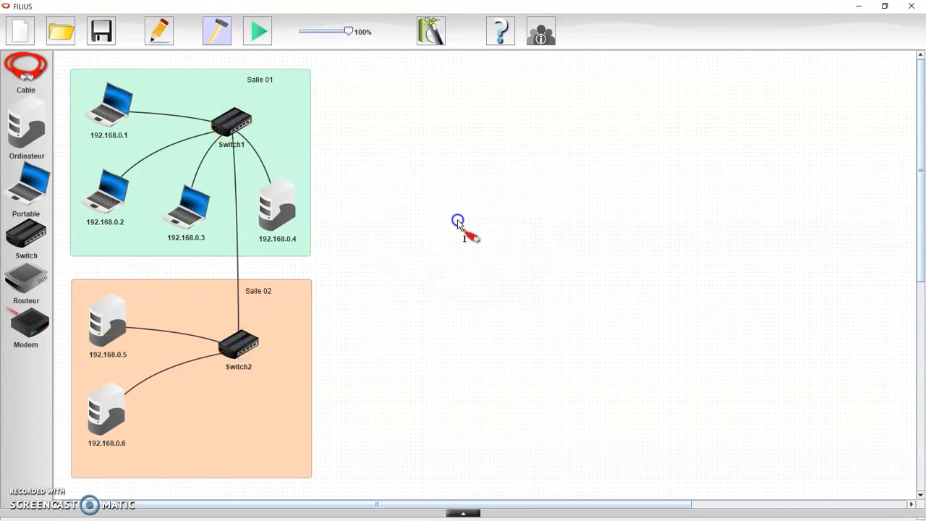
pyautogui.rightClick(405, 208)
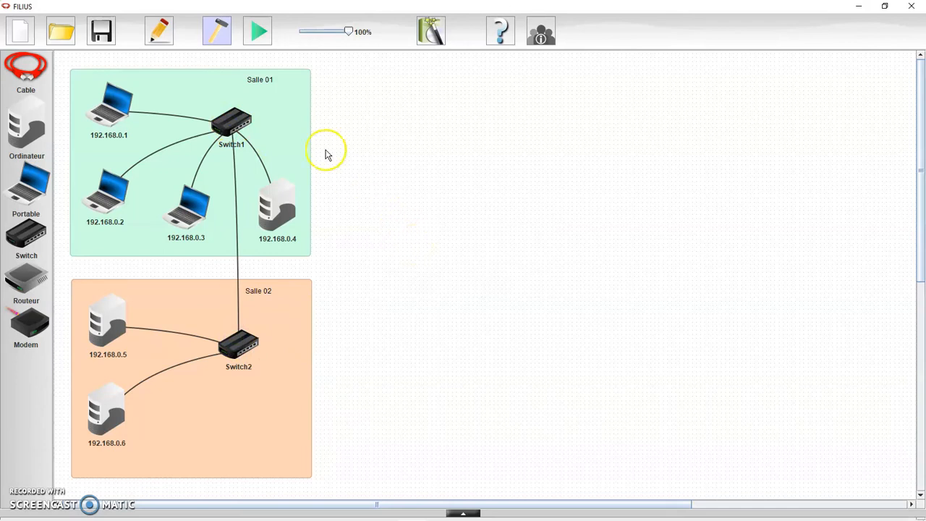
# Step: Start simulation mode and install the Ligne de commande software on computer 192.168.0.6
pyautogui.click(262, 33)
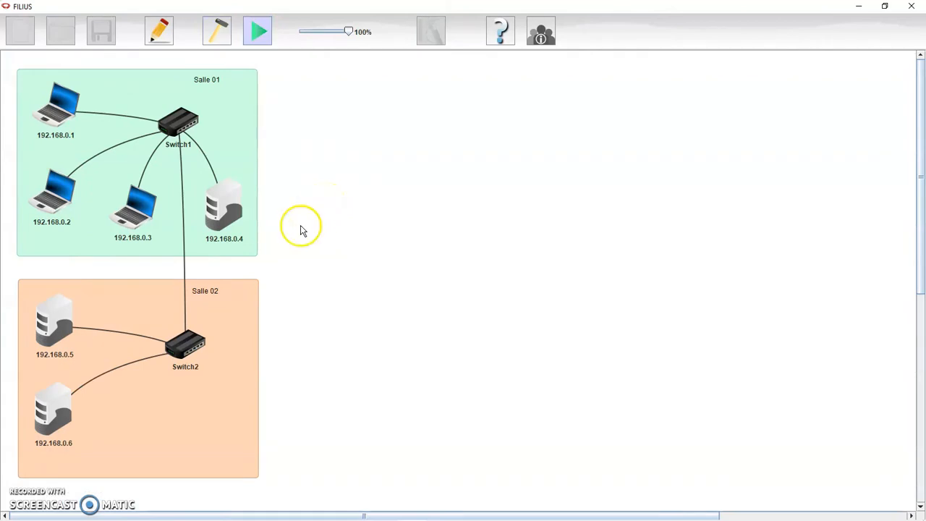
pyautogui.click(54, 418)
pyautogui.moveTo(420, 23); pyautogui.dragTo(648, 204)
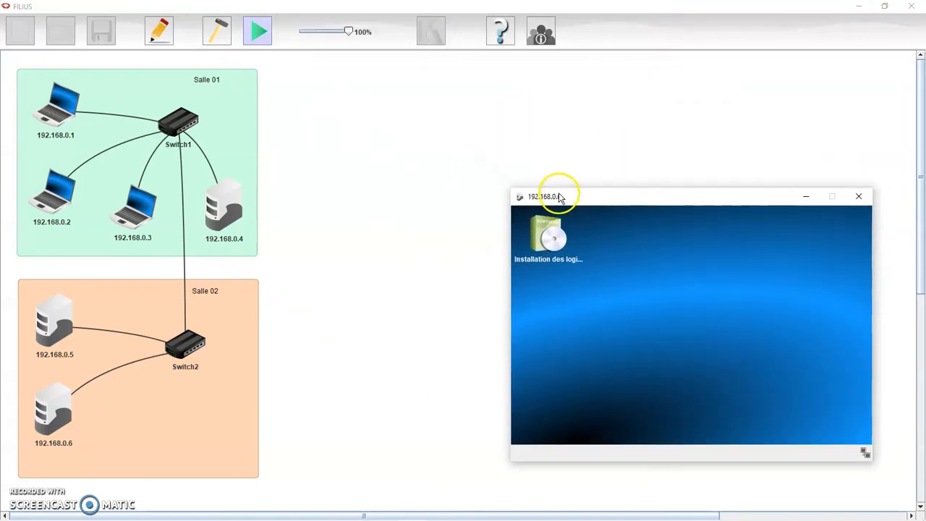
pyautogui.doubleClick(548, 237)
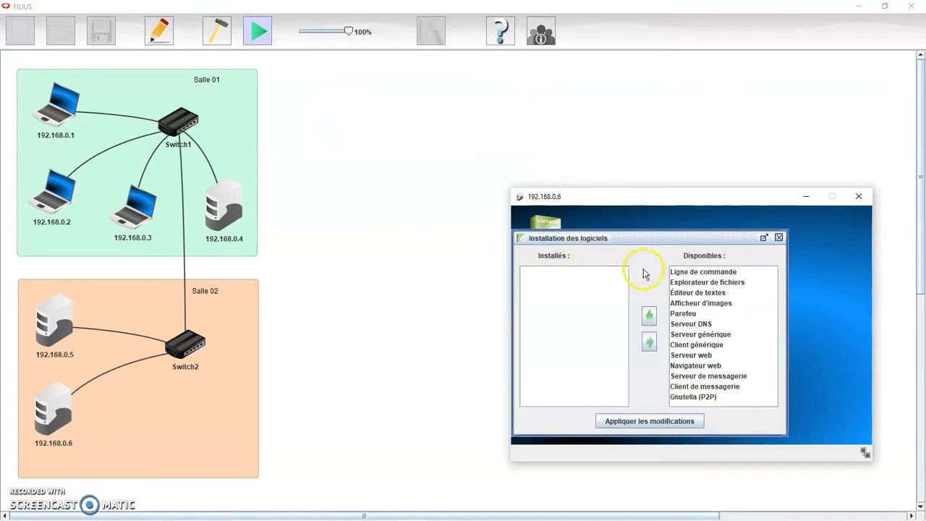
pyautogui.click(680, 272)
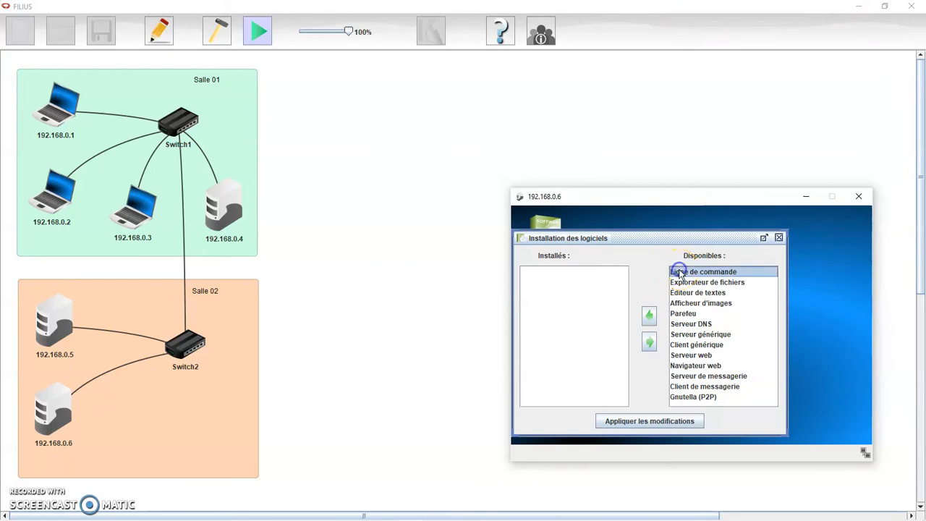
pyautogui.click(649, 314)
pyautogui.click(642, 423)
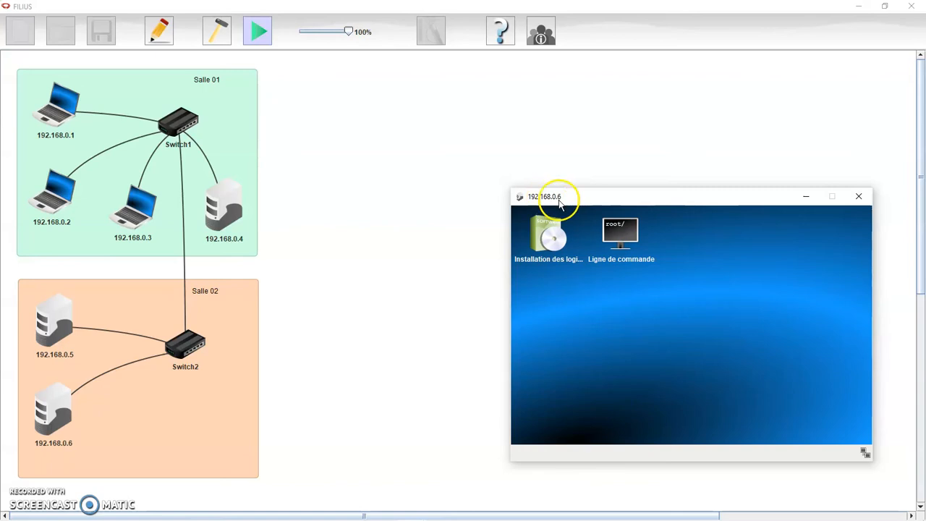
# Step: Ping 192.168.0.1 from the command line of computer 192.168.0.6, and close that computer's desktop
pyautogui.doubleClick(623, 230)
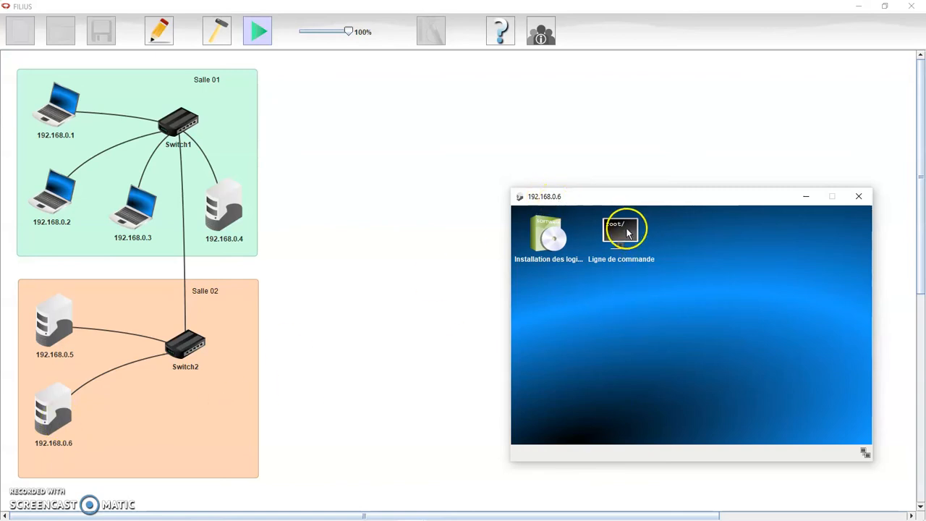
pyautogui.click(565, 436)
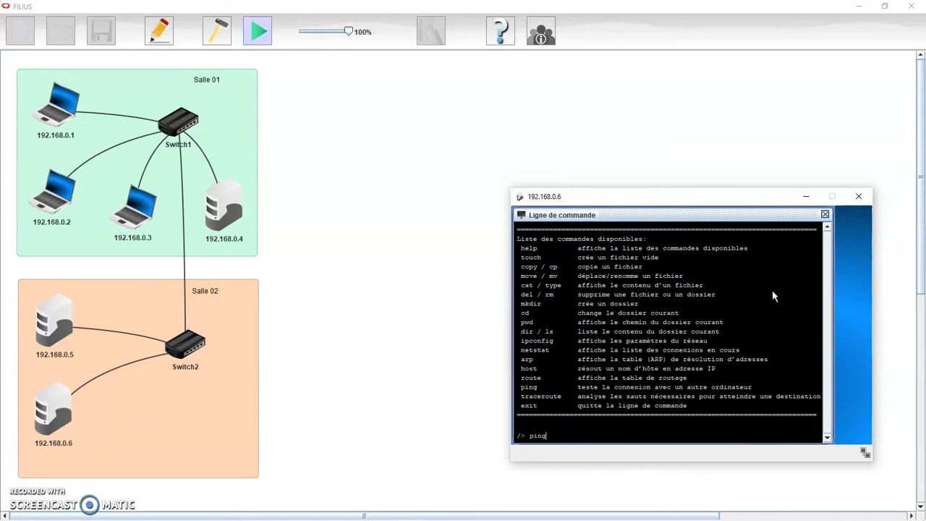
pyautogui.click(55, 123)
pyautogui.press('Return')
pyautogui.click(95, 402)
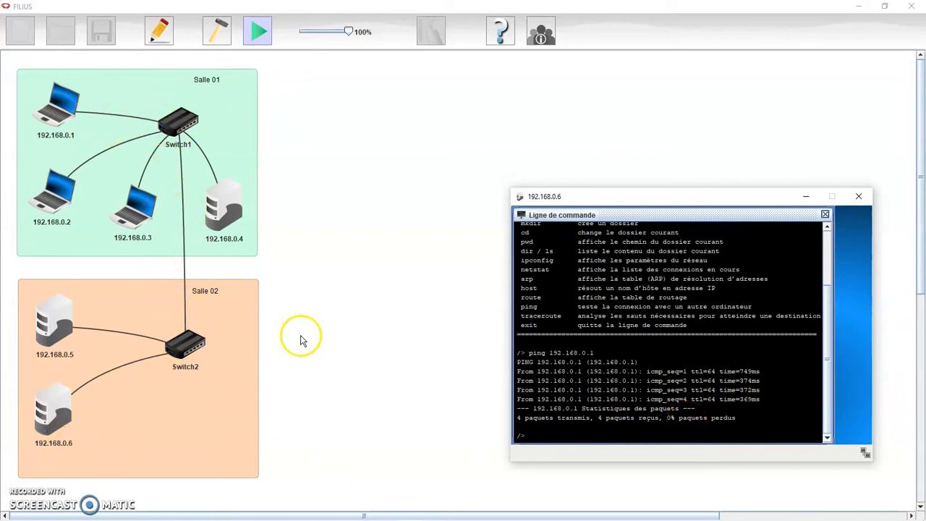
pyautogui.click(824, 214)
pyautogui.click(857, 198)
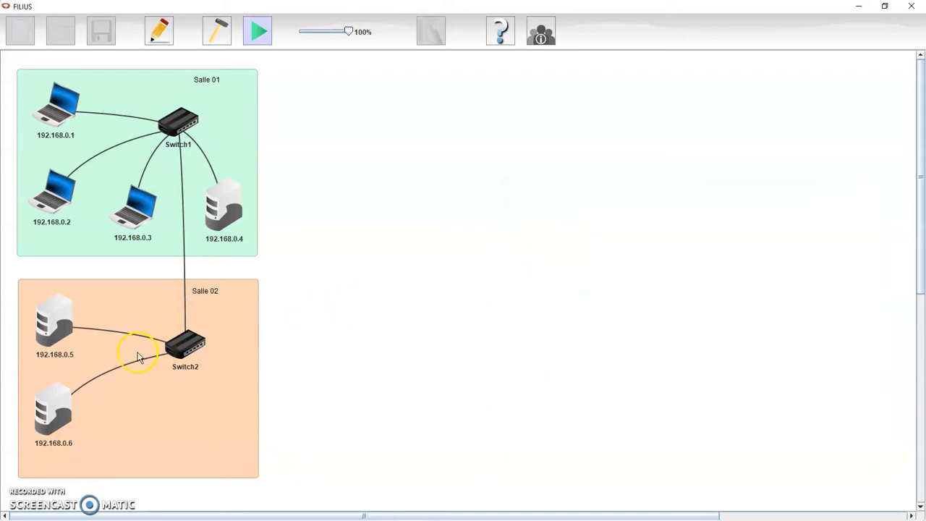
# Step: Return to design mode and delete the cable linking Switch1 to Switch2
pyautogui.click(184, 262)
pyautogui.click(184, 261)
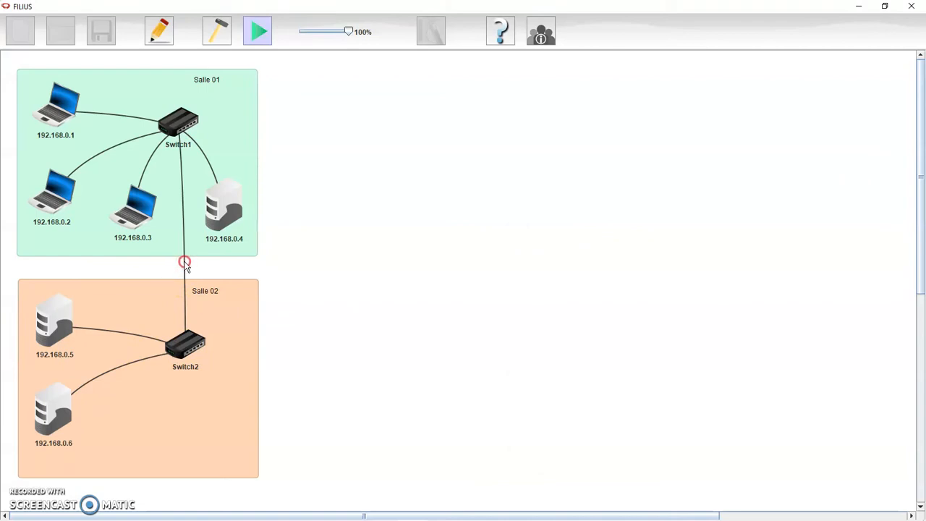
pyautogui.click(217, 34)
pyautogui.rightClick(239, 271)
pyautogui.click(246, 277)
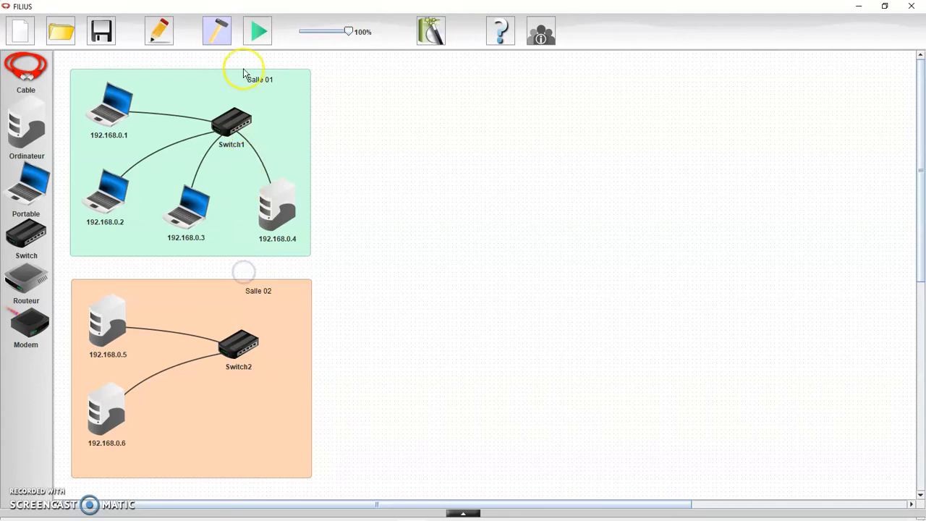
# Step: Start simulation mode and ping 192.168.0.5 from the command line of computer 192.168.0.6
pyautogui.click(257, 31)
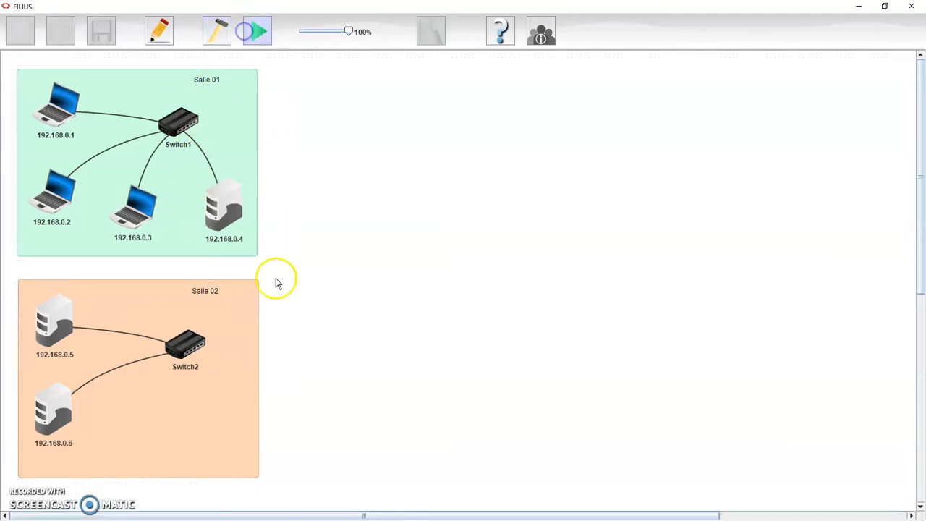
pyautogui.click(61, 415)
pyautogui.click(610, 279)
pyautogui.click(625, 230)
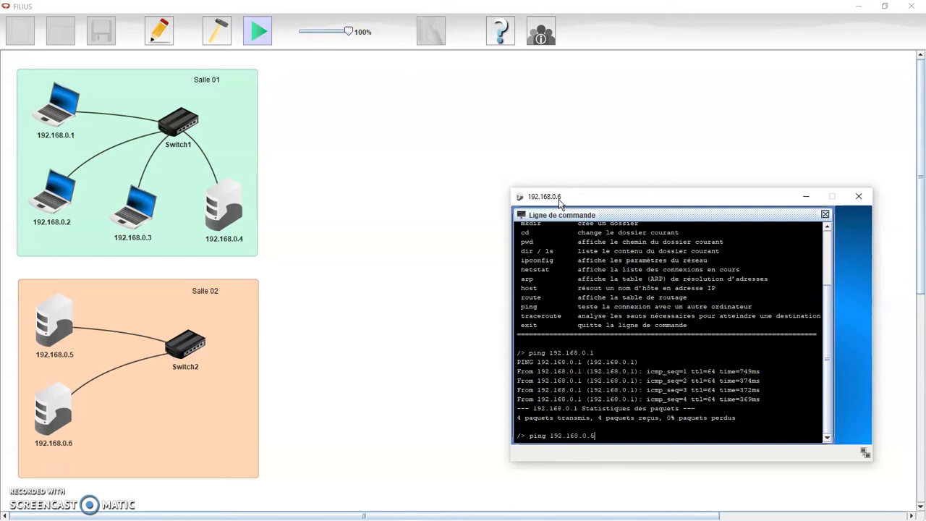
pyautogui.press('Return')
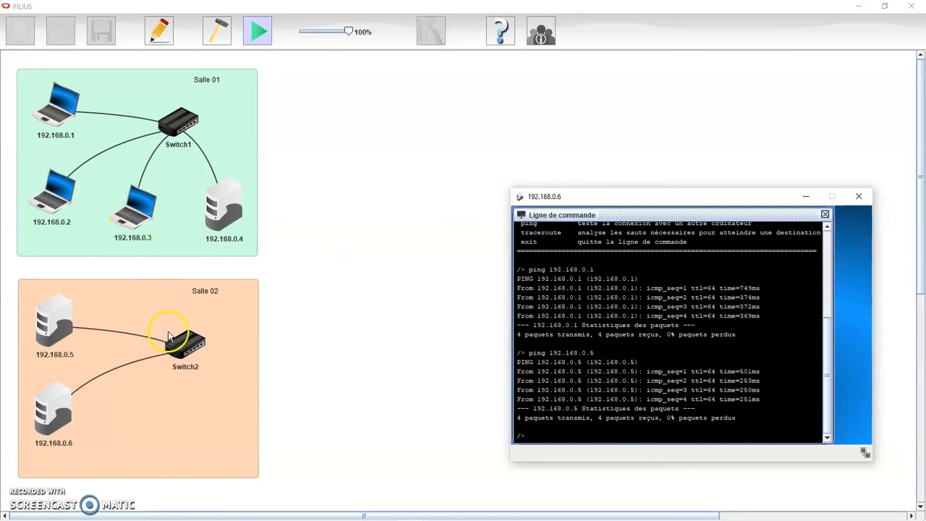
# Step: Ping 192.168.0.3 in Salle 01 from computer 192.168.0.6, and close its command line and desktop
pyautogui.write('ping 192.168.0.3')
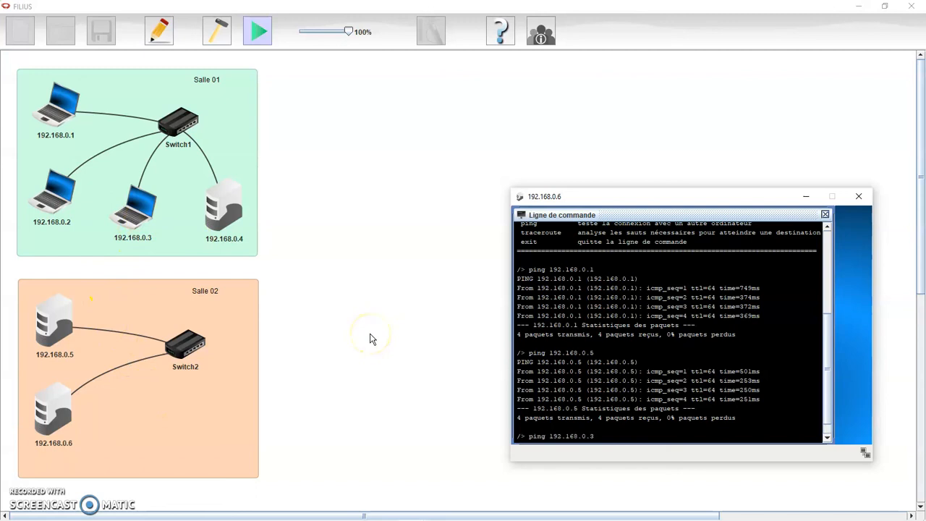
pyautogui.press('Return')
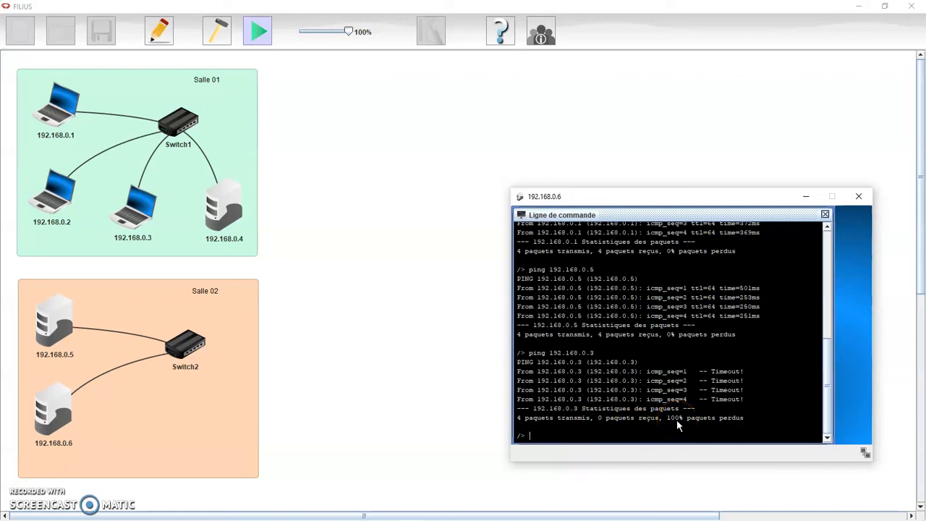
pyautogui.click(566, 436)
pyautogui.click(825, 215)
pyautogui.click(858, 196)
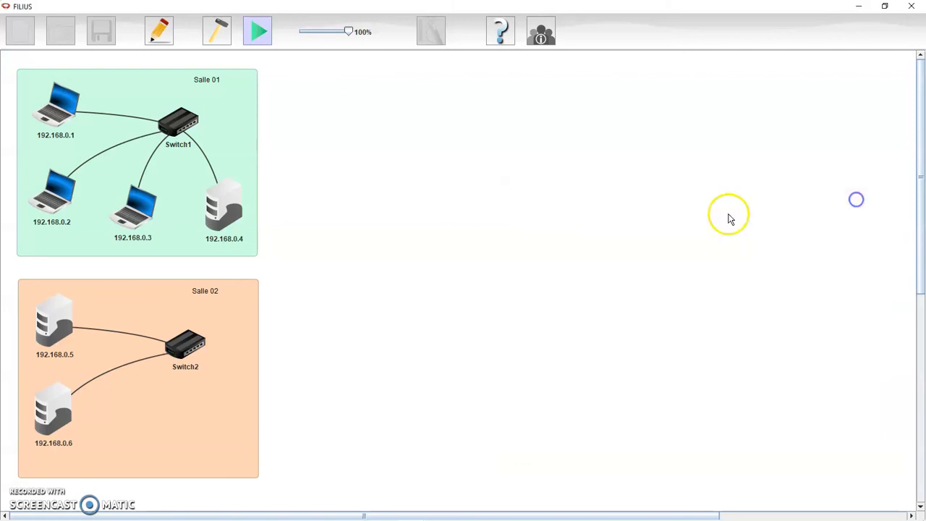
# Step: Return to design mode and reconnect Switch1 to Switch2 with a cable
pyautogui.click(225, 44)
pyautogui.click(26, 68)
pyautogui.click(228, 140)
pyautogui.click(236, 341)
pyautogui.rightClick(370, 339)
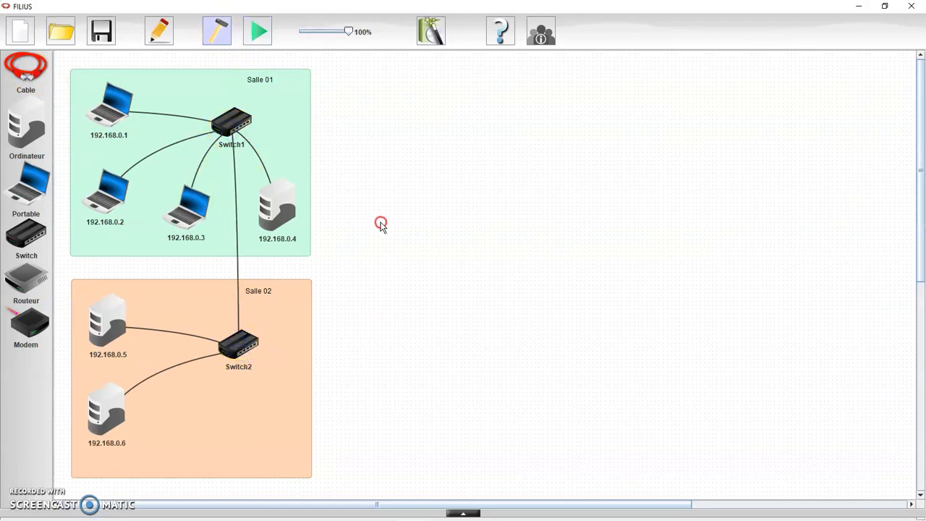